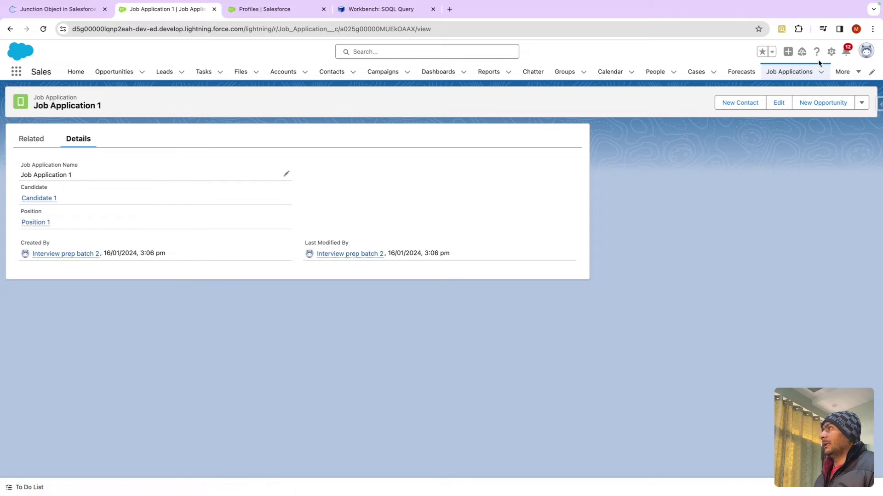
# Open the Setup gear menu on the Job Application 1 record.
pyautogui.click(831, 52)
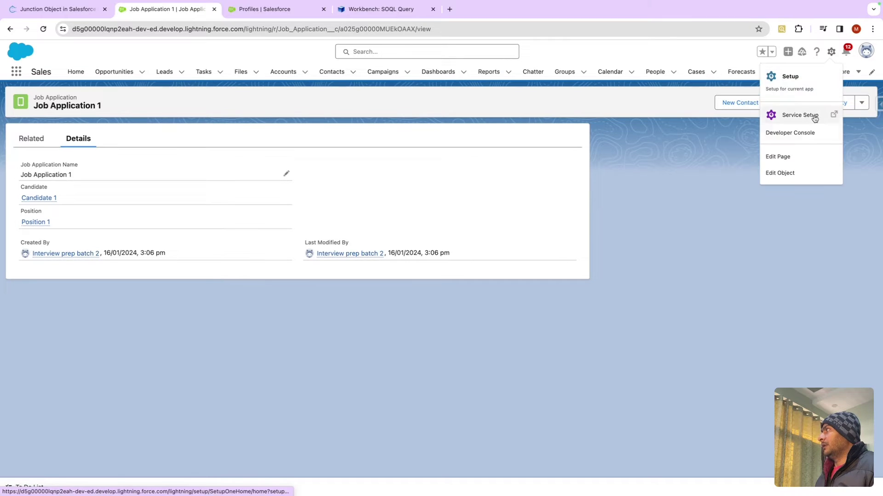
# Edit the Job Application object and list its Fields & Relationships in Object Manager.
pyautogui.click(782, 173)
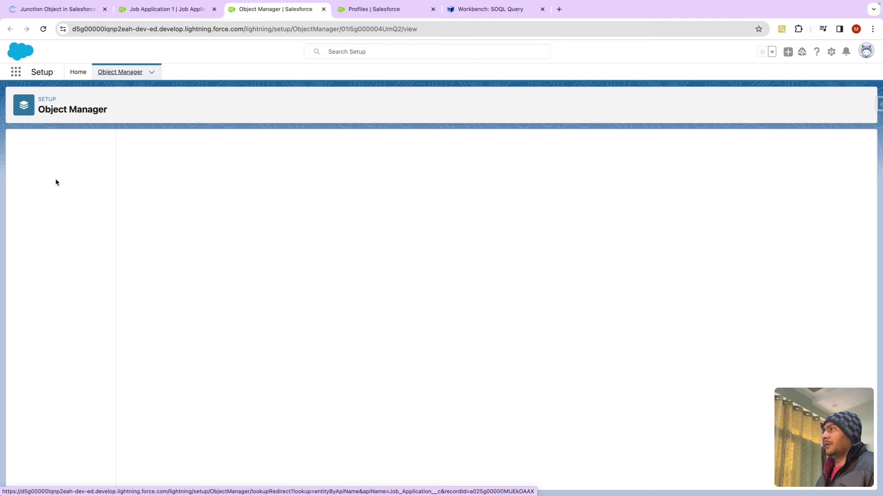
pyautogui.click(59, 163)
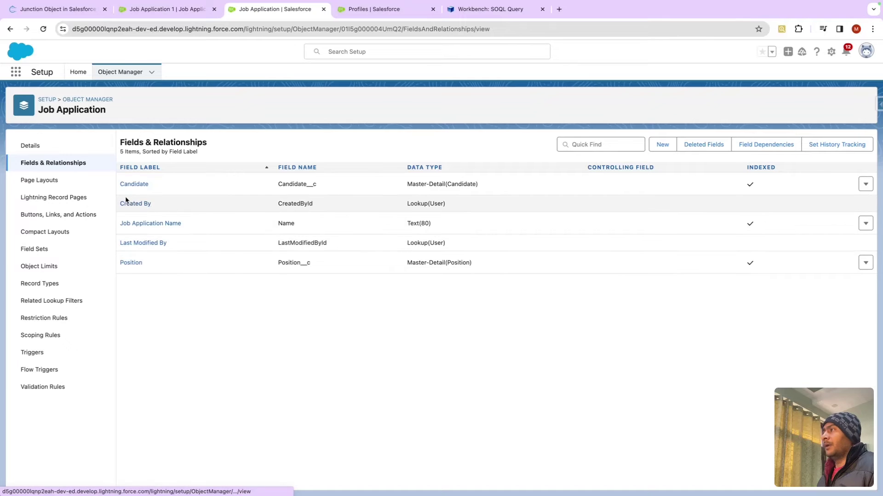
# Review the Candidate and Position master-detail field definitions.
pyautogui.click(134, 184)
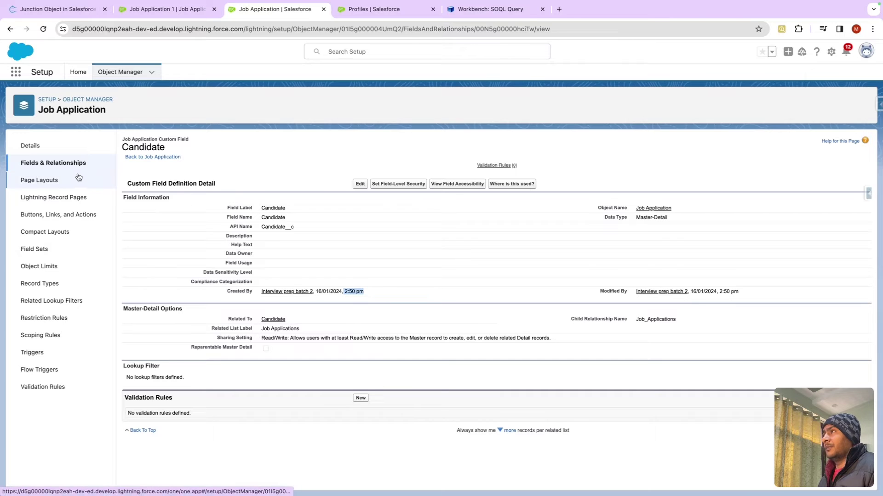
pyautogui.click(54, 163)
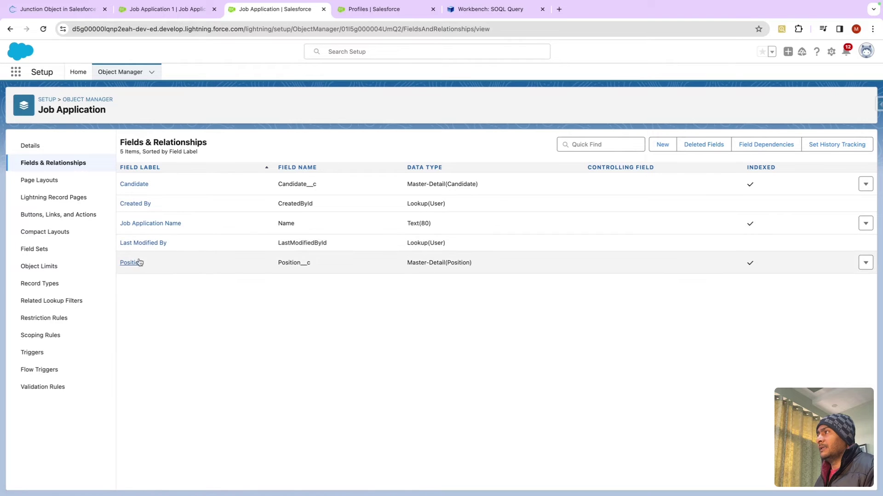
pyautogui.click(131, 263)
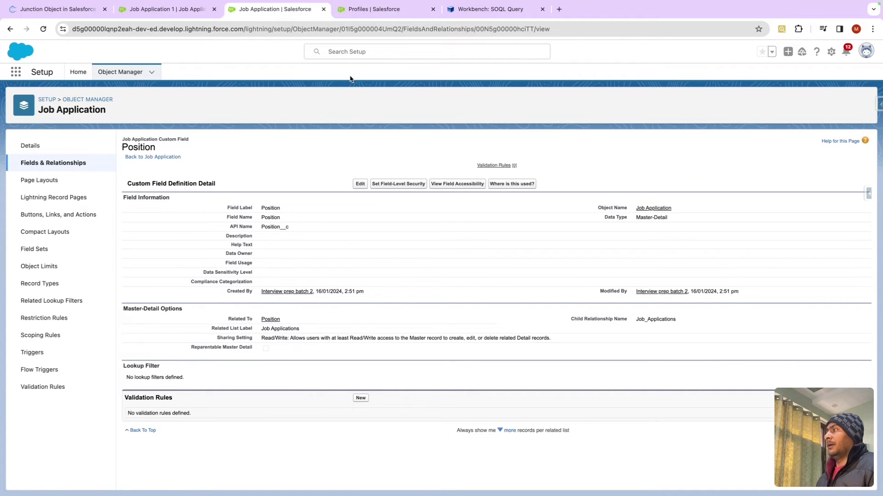
# Move to the Workbench tab and describe Standard & Custom Objects.
pyautogui.click(485, 9)
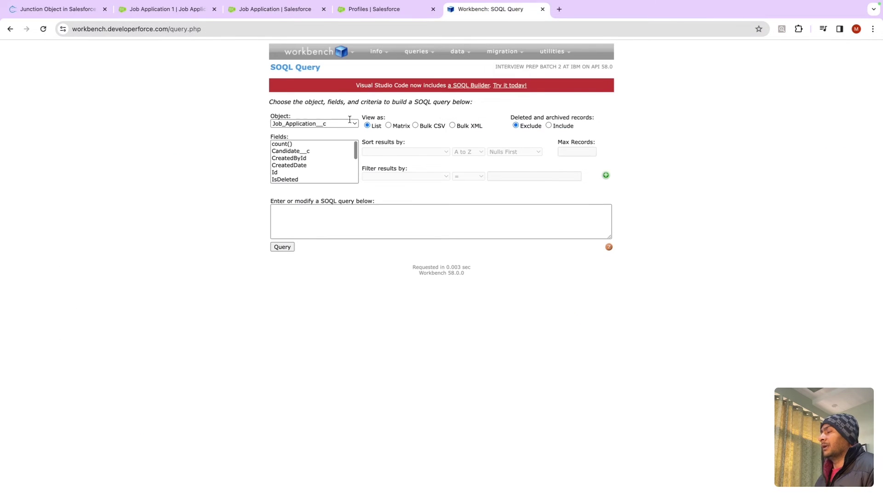
pyautogui.moveTo(377, 51)
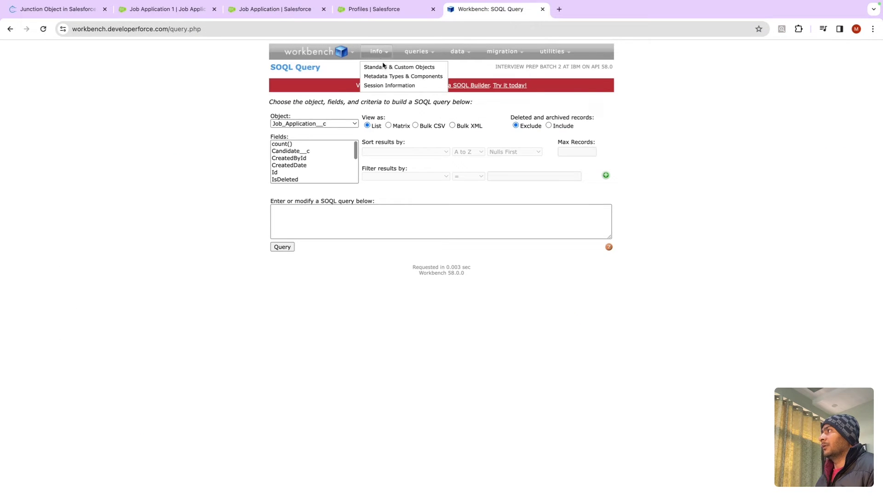
pyautogui.click(387, 67)
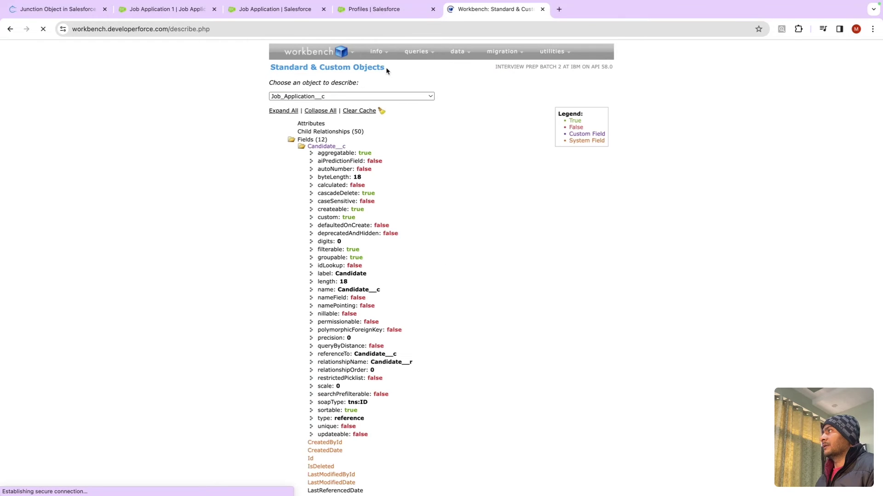
# Collapse the Candidate__c and Position__c folders, then re-expand Candidate__c.
pyautogui.click(302, 146)
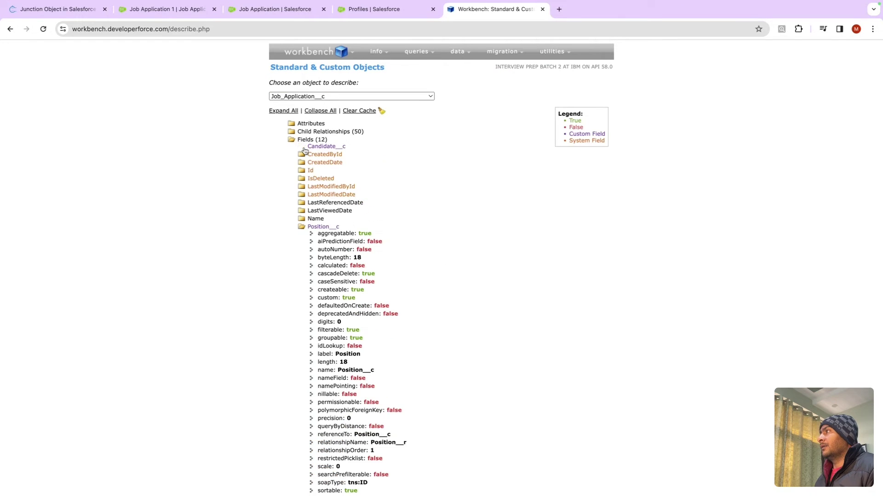
pyautogui.click(301, 227)
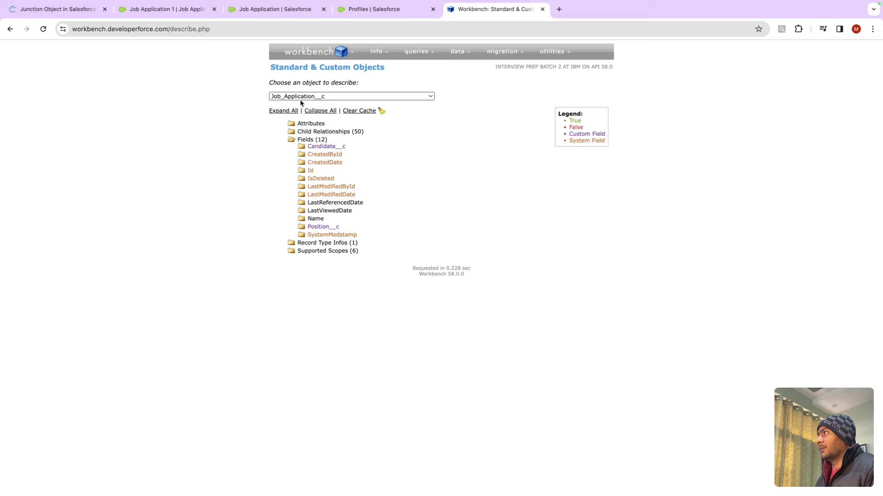
pyautogui.click(322, 148)
pyautogui.scroll(-2, 311, 386)
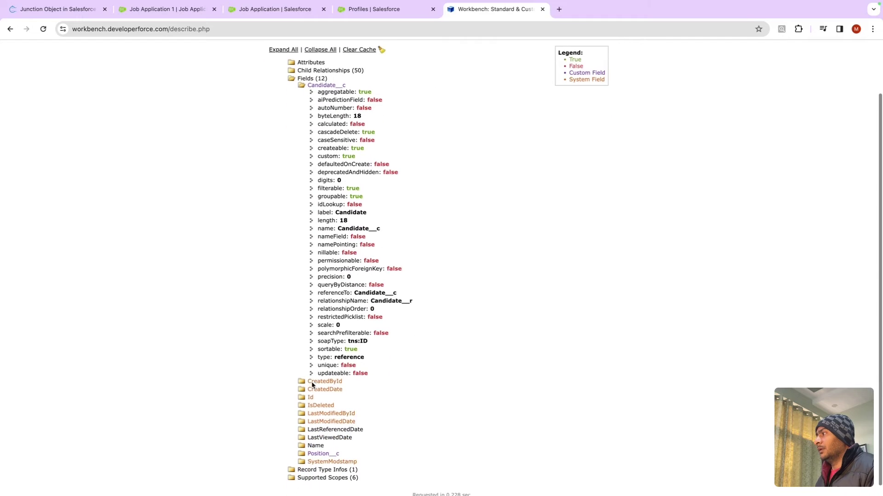
# Expand Position__c to compare relationshipOrder 1 with Candidate__c's 0.
pyautogui.moveTo(321, 462); pyautogui.dragTo(323, 455)
pyautogui.click(322, 452)
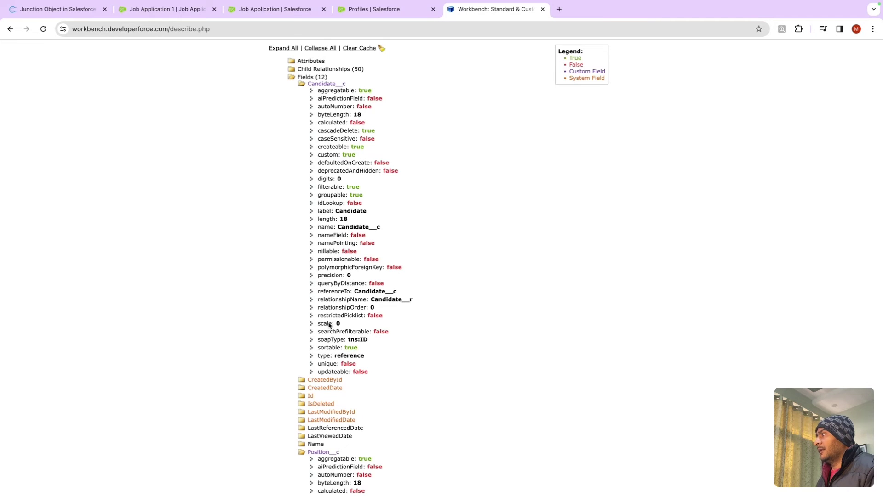
pyautogui.scroll(-1, 332, 318)
pyautogui.scroll(1, 332, 314)
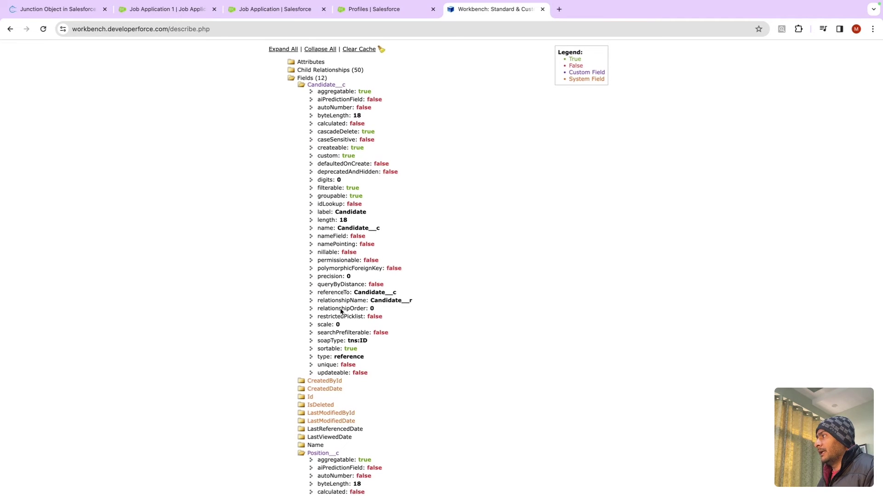
pyautogui.scroll(-1, 356, 311)
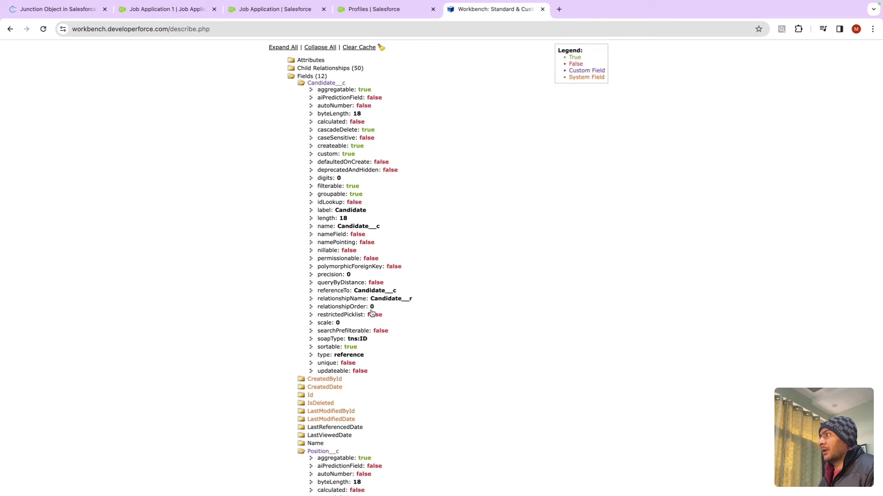
pyautogui.scroll(-1, 373, 312)
pyautogui.scroll(-2, 372, 312)
pyautogui.scroll(-3, 373, 312)
pyautogui.scroll(-3, 370, 308)
pyautogui.scroll(-3, 366, 345)
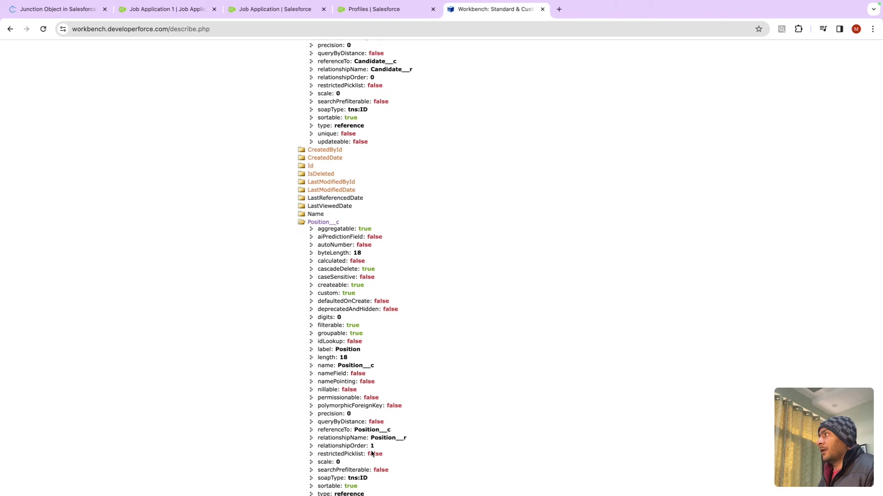
pyautogui.scroll(2, 373, 454)
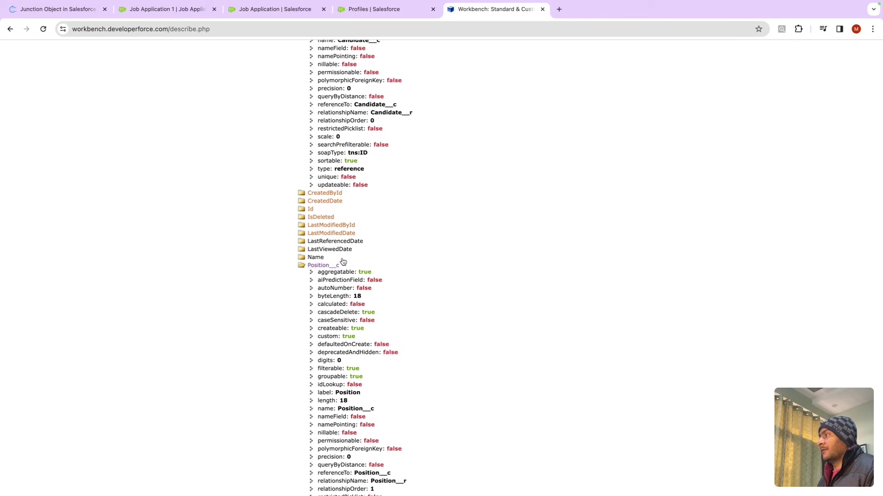
pyautogui.scroll(2, 342, 262)
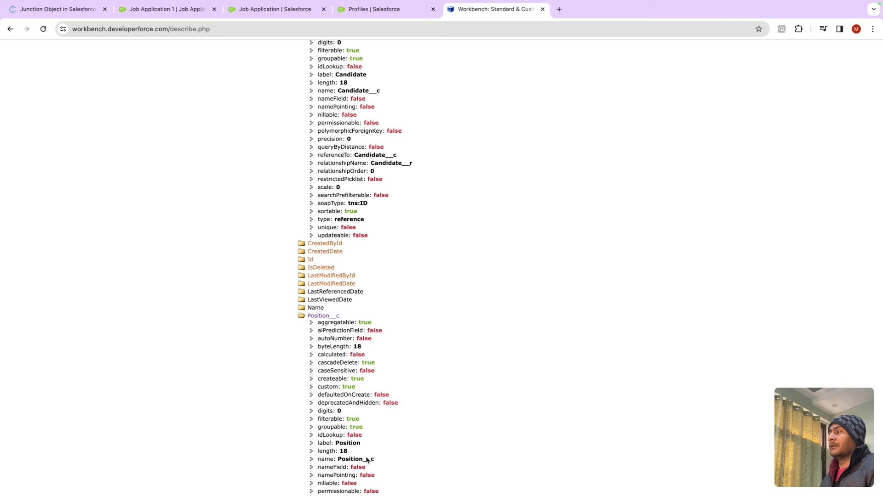
pyautogui.scroll(-1, 366, 461)
pyautogui.scroll(-1, 366, 461)
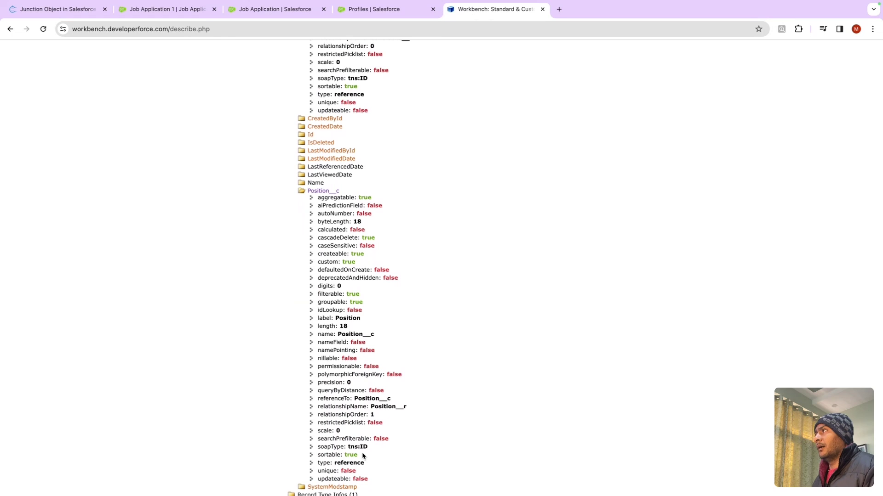
pyautogui.scroll(5, 233, 343)
pyautogui.scroll(5, 233, 343)
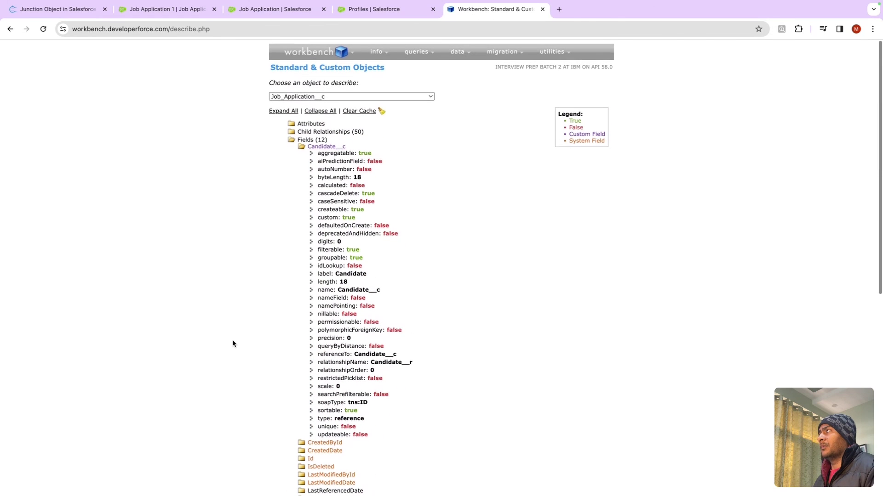